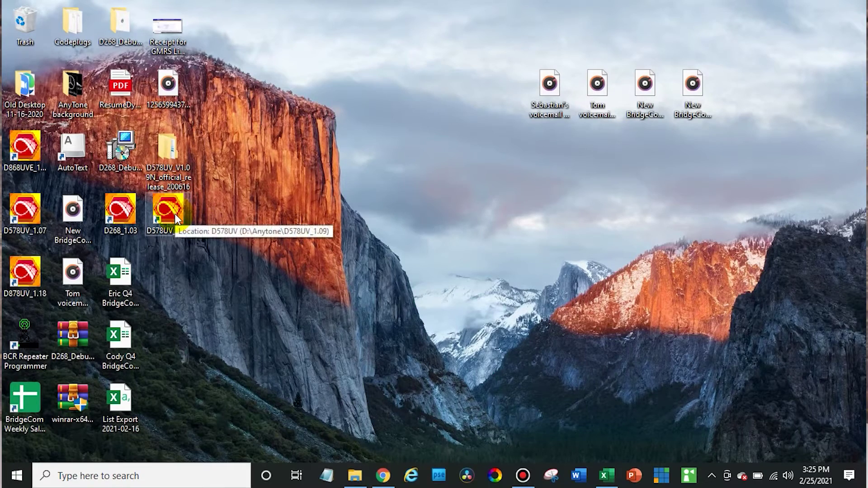
Launch the D578UV 1.09 programming software on a new codeplug
{"action": "double_click", "coordinate": [174, 213]}
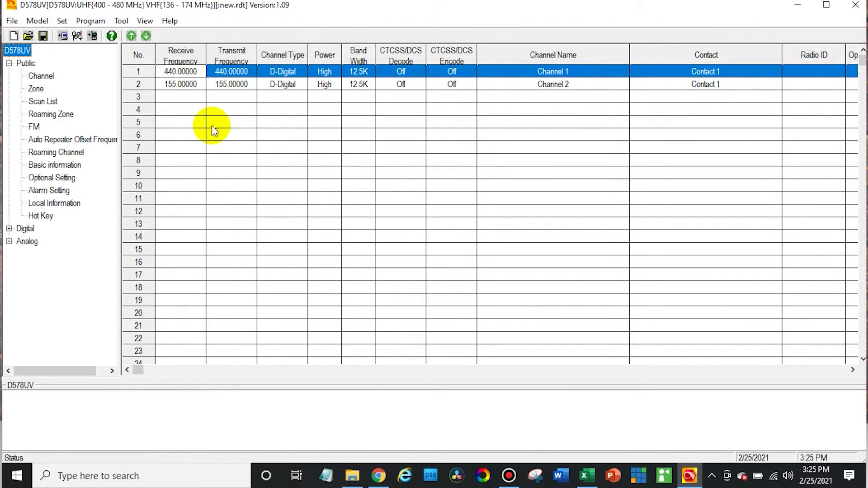
Read the radio's data with Other Data kept checked, loading its eight channels
{"action": "left_click", "coordinate": [62, 34]}
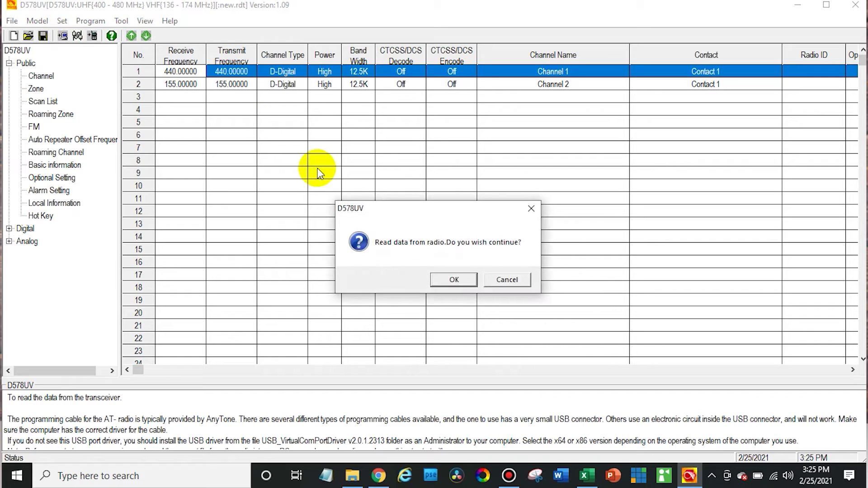
{"action": "left_click", "coordinate": [452, 281]}
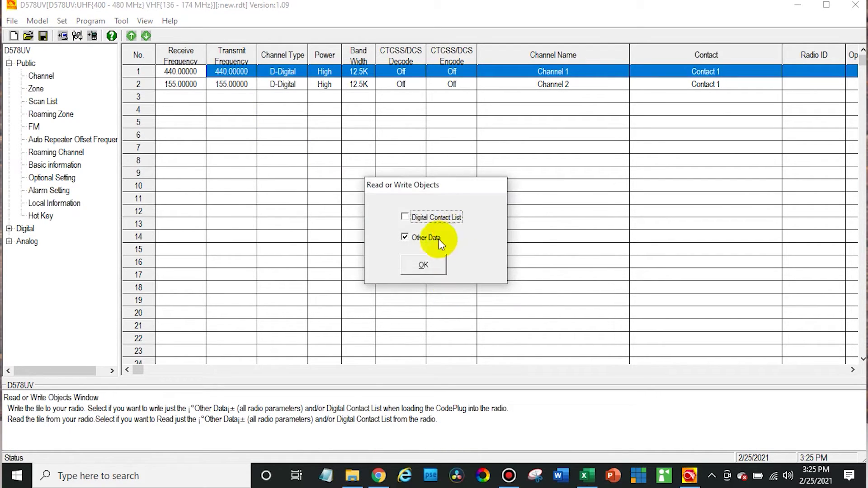
{"action": "left_click", "coordinate": [423, 265]}
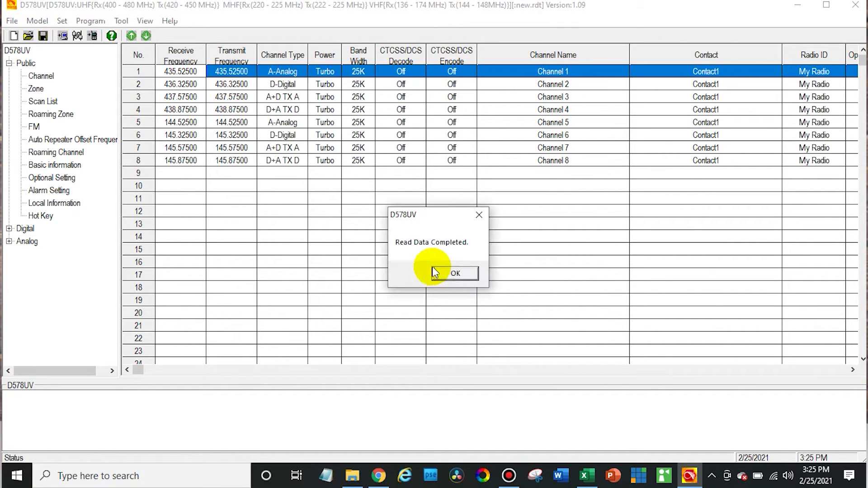
{"action": "left_click", "coordinate": [470, 273]}
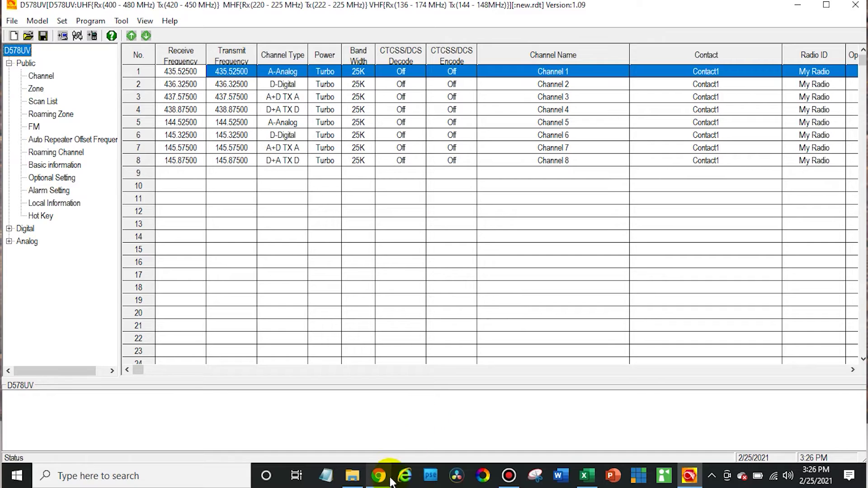
Download SuperCodePlug_File.zip from the 'Your downloads are ready' email's download page
{"action": "mouse_move", "coordinate": [381, 481]}
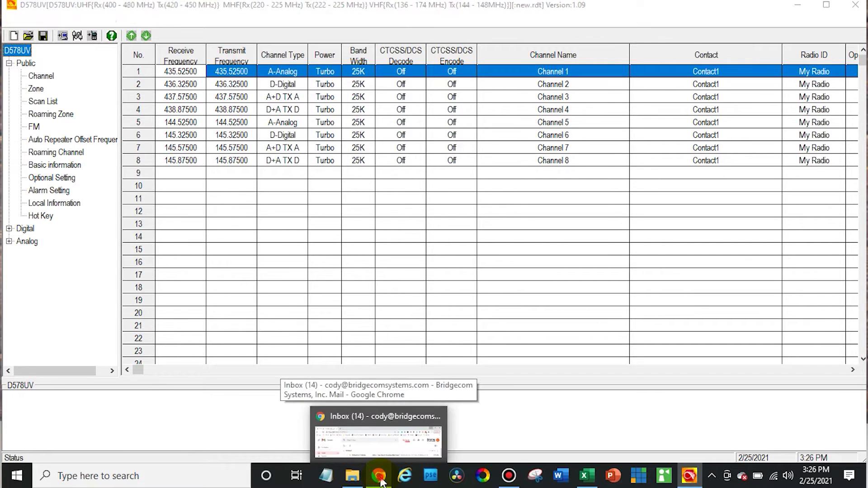
{"action": "left_click", "coordinate": [375, 434]}
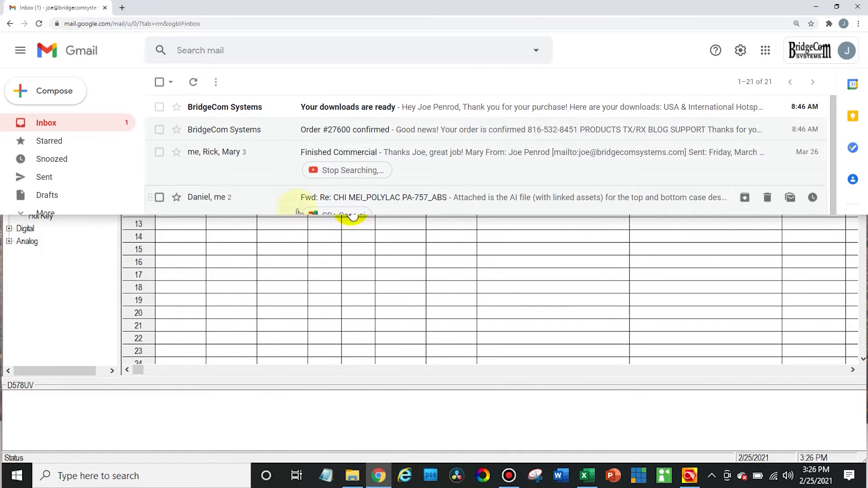
{"action": "left_click", "coordinate": [272, 115]}
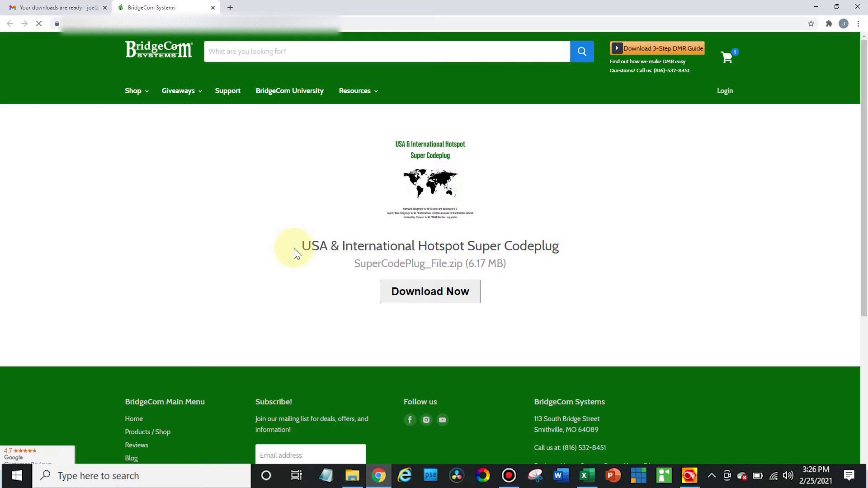
{"action": "left_click", "coordinate": [437, 298]}
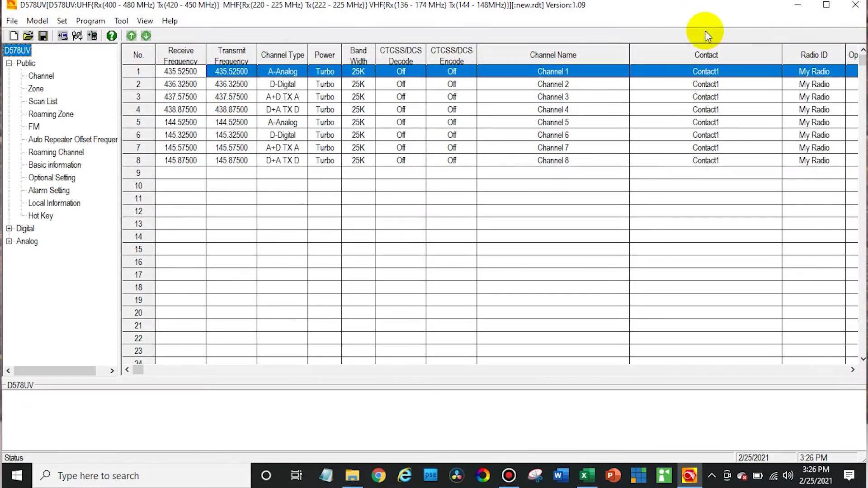
{"action": "left_click", "coordinate": [797, 5]}
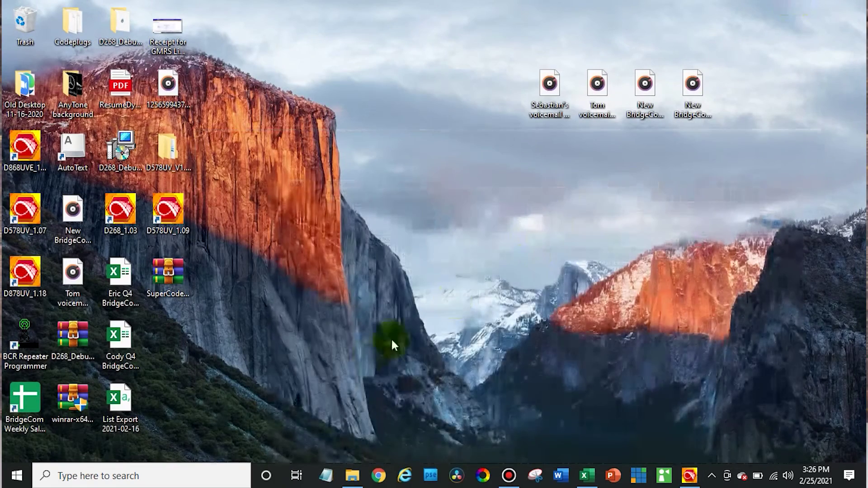
Extract the zip onto the desktop and check the SuperCodePlug File folder's .rdt codeplugs
{"action": "right_click", "coordinate": [167, 270]}
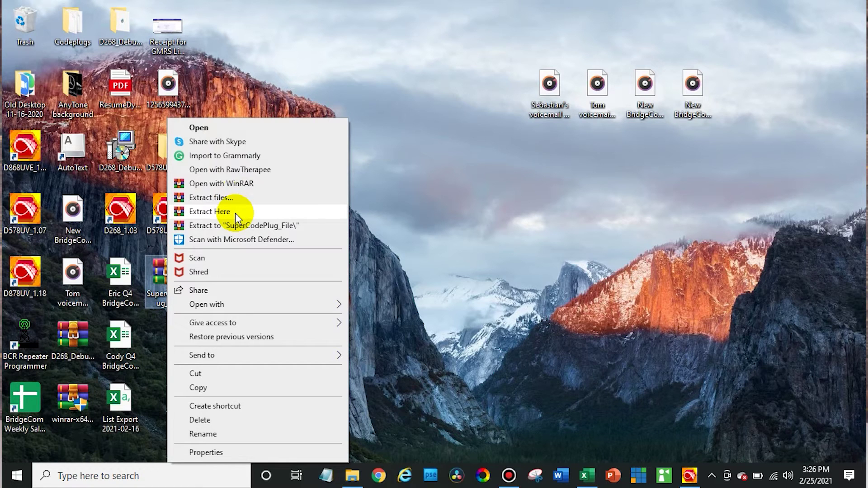
{"action": "left_click", "coordinate": [235, 213]}
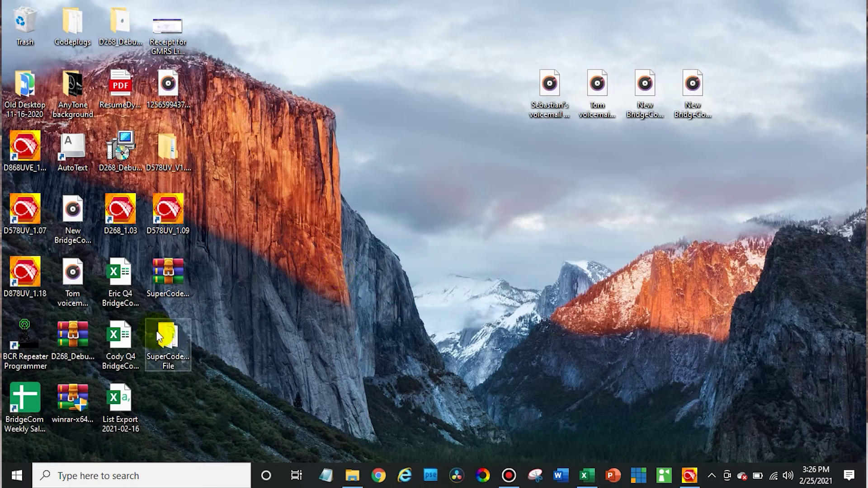
{"action": "double_click", "coordinate": [164, 340]}
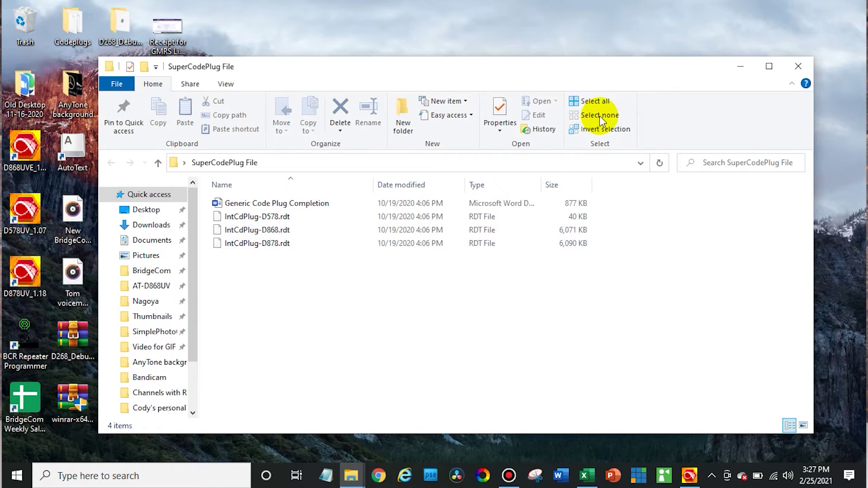
{"action": "left_click", "coordinate": [798, 67]}
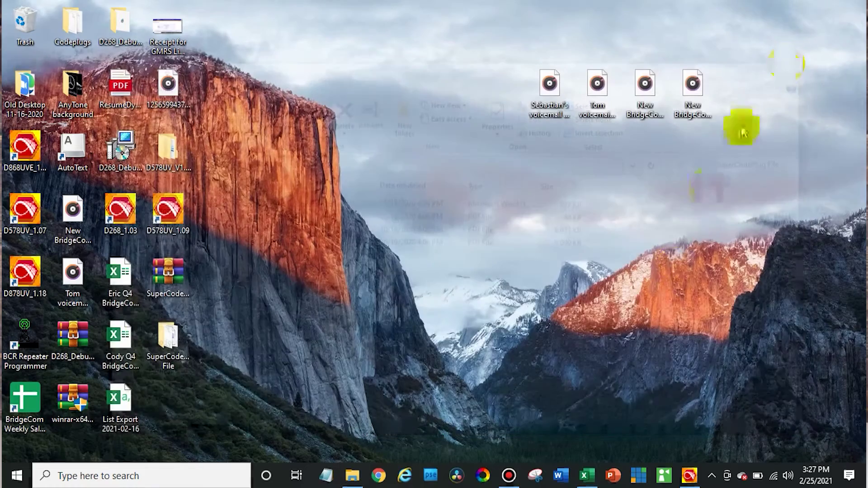
Start File > Open in the CPS without saving the codeplug read from the radio
{"action": "left_click", "coordinate": [689, 475]}
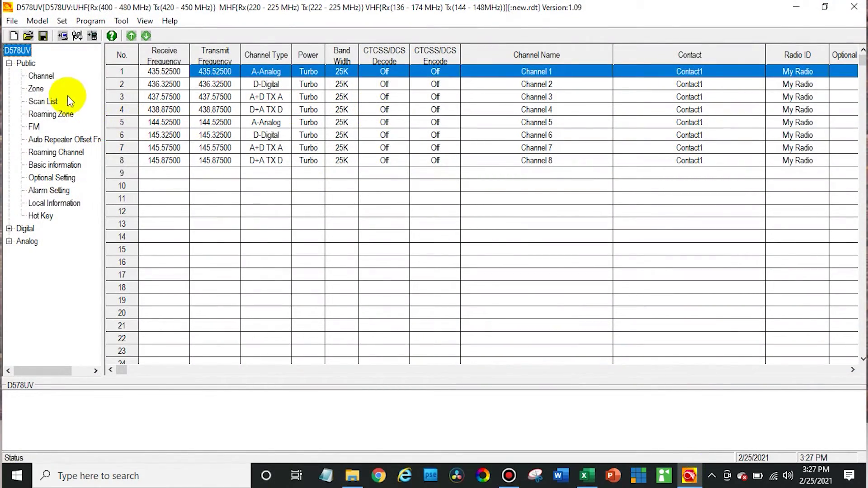
{"action": "left_click", "coordinate": [17, 21]}
{"action": "left_click", "coordinate": [17, 21]}
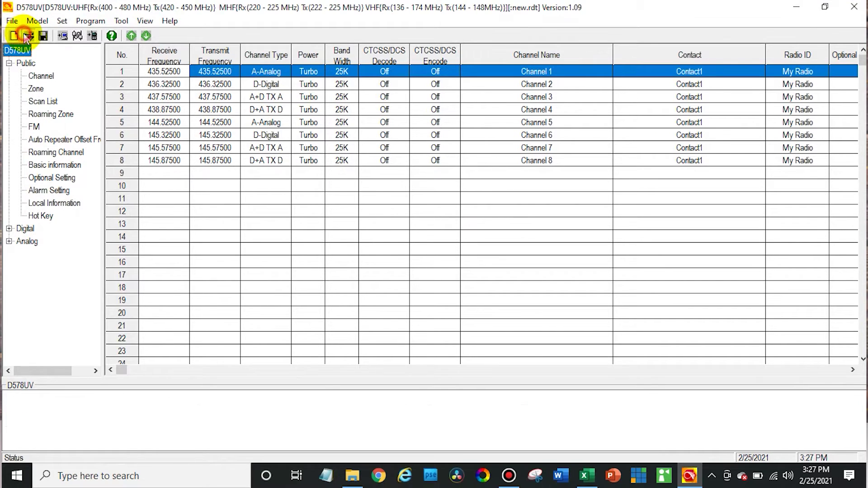
{"action": "left_click", "coordinate": [27, 36]}
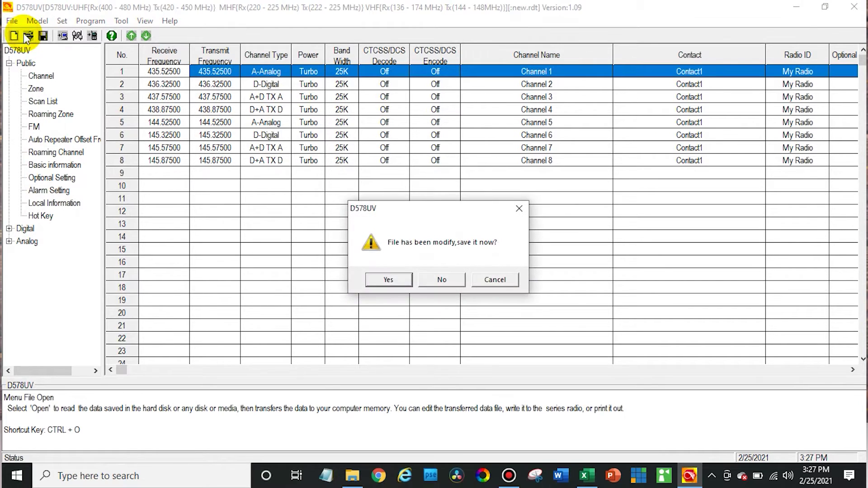
{"action": "left_click", "coordinate": [441, 281]}
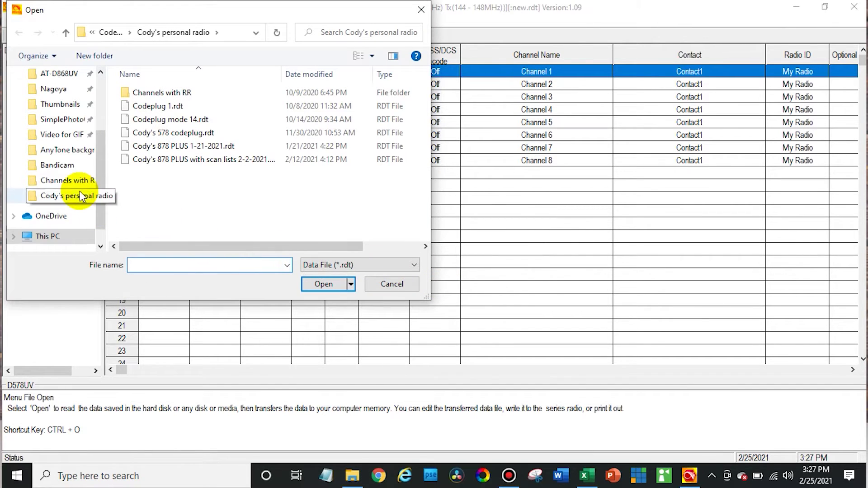
Load IntCdPlug-D578.rdt from Desktop > SuperCodePlug File and acknowledge Load File OK
{"action": "scroll", "coordinate": [79, 190], "scroll_direction": "up", "scroll_amount": 3}
{"action": "left_click", "coordinate": [54, 102]}
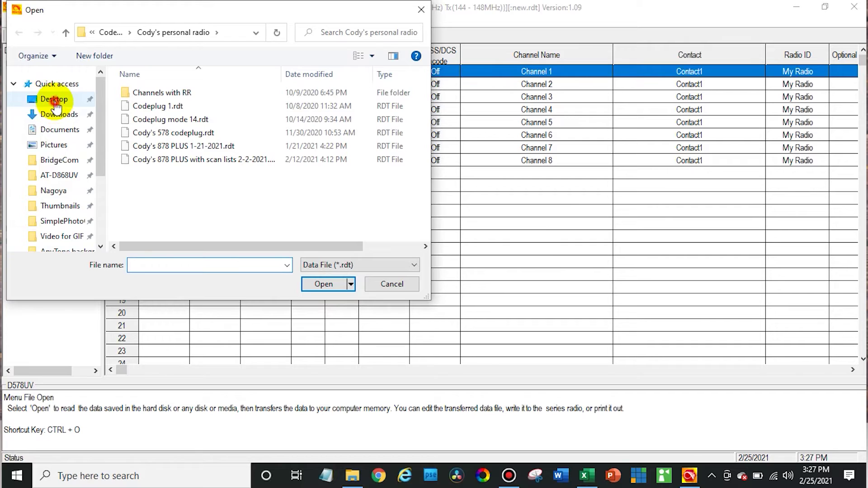
{"action": "left_click", "coordinate": [141, 195]}
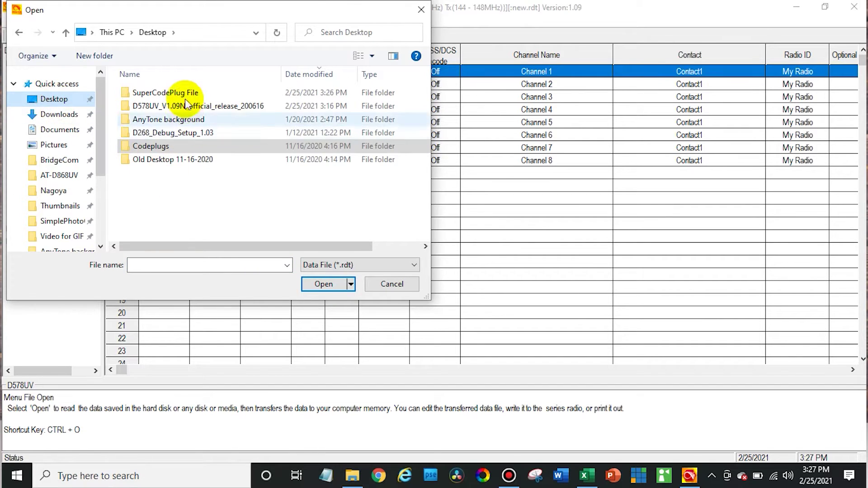
{"action": "left_click", "coordinate": [206, 90]}
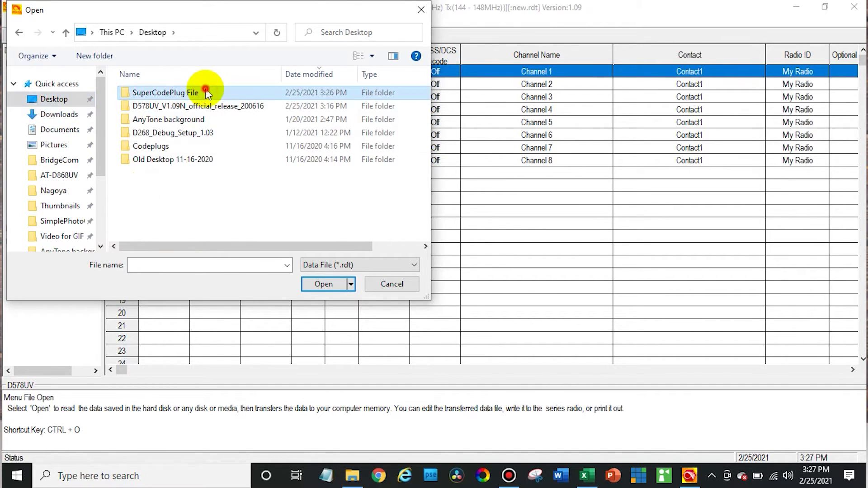
{"action": "double_click", "coordinate": [205, 91]}
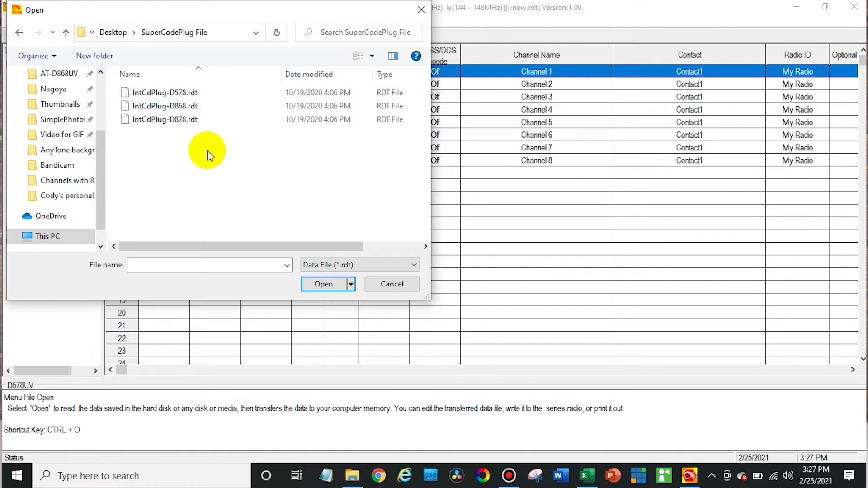
{"action": "left_click", "coordinate": [199, 94]}
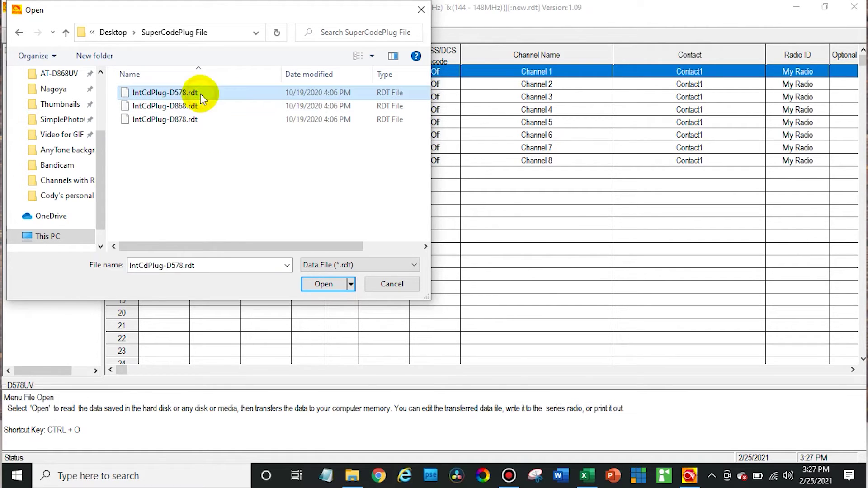
{"action": "left_click", "coordinate": [316, 286]}
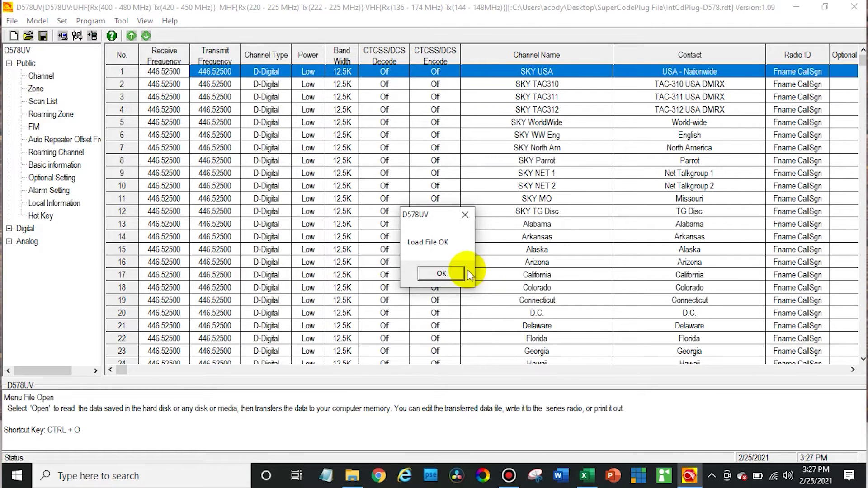
{"action": "left_click", "coordinate": [448, 272]}
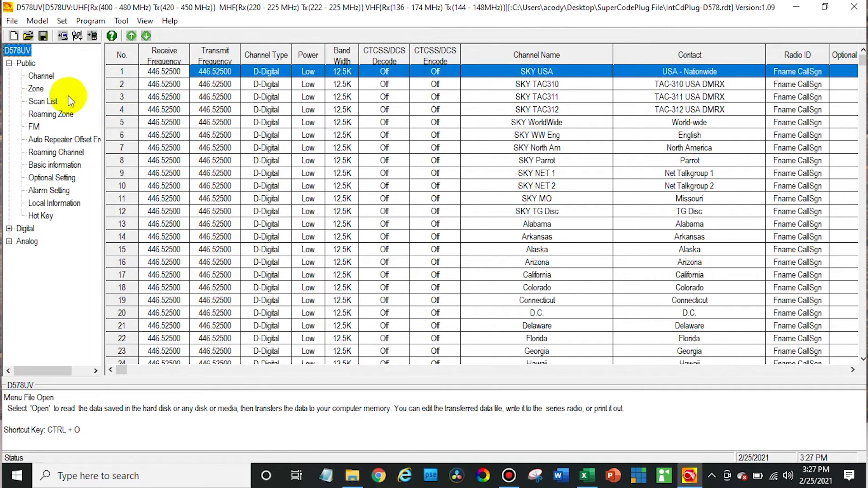
{"action": "left_click", "coordinate": [41, 90]}
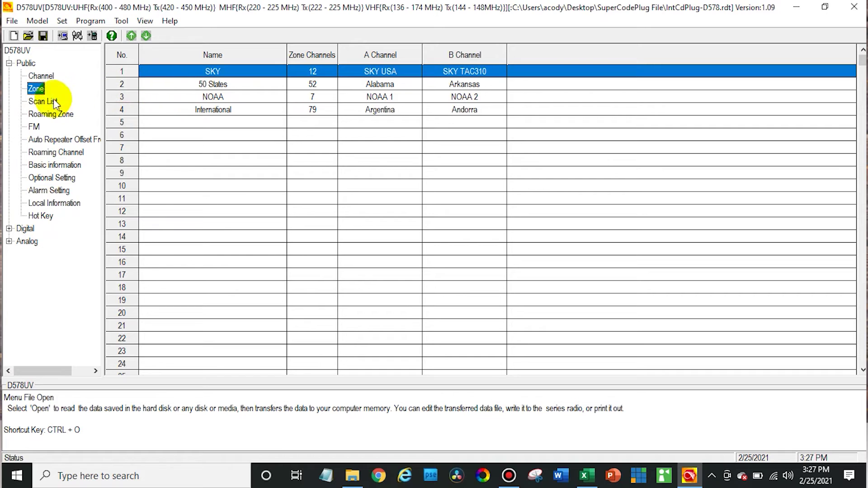
{"action": "left_click", "coordinate": [47, 76]}
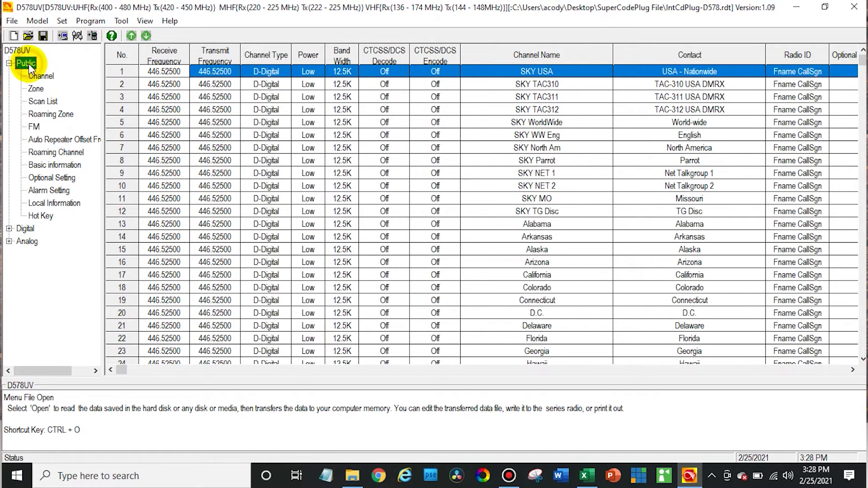
Set the communication port to COM3
{"action": "left_click", "coordinate": [77, 35]}
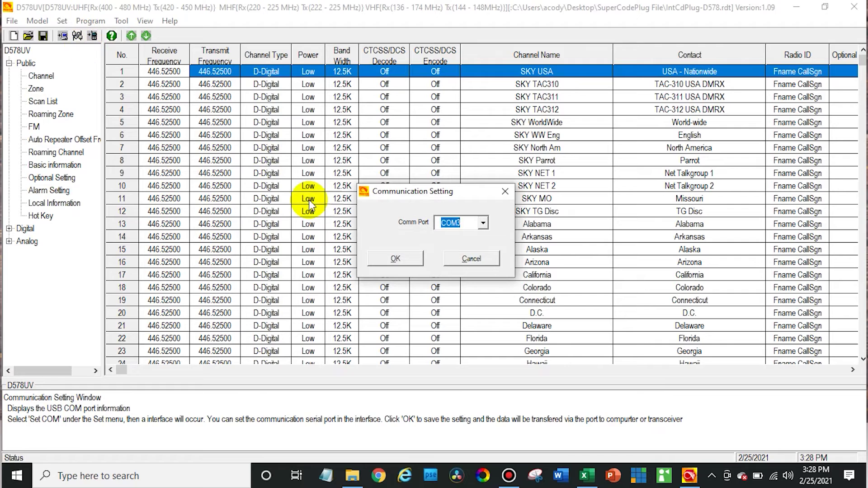
{"action": "left_click", "coordinate": [460, 226]}
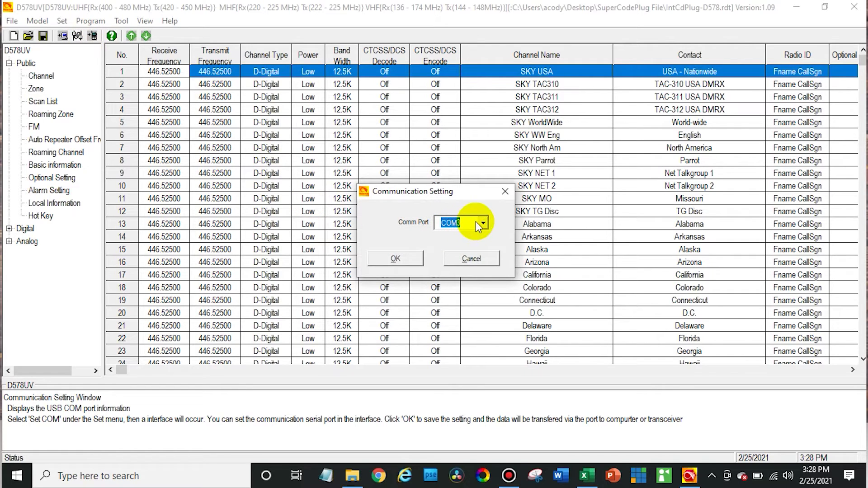
{"action": "left_click", "coordinate": [465, 237]}
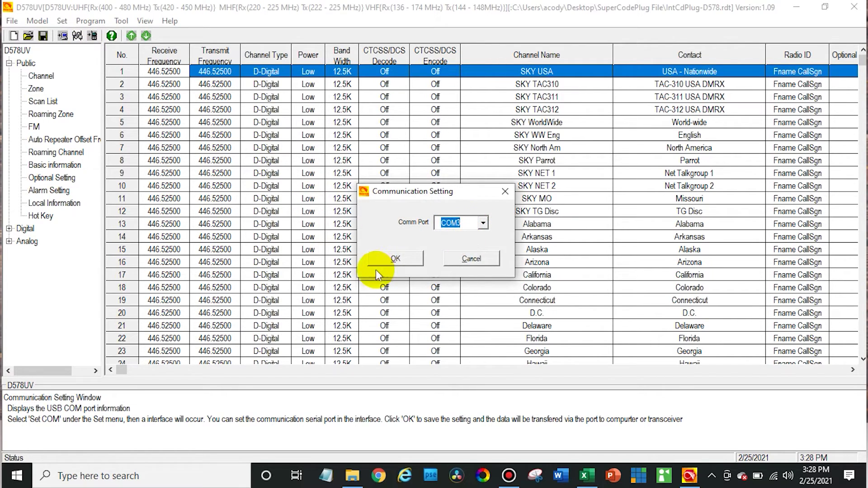
{"action": "left_click", "coordinate": [399, 256]}
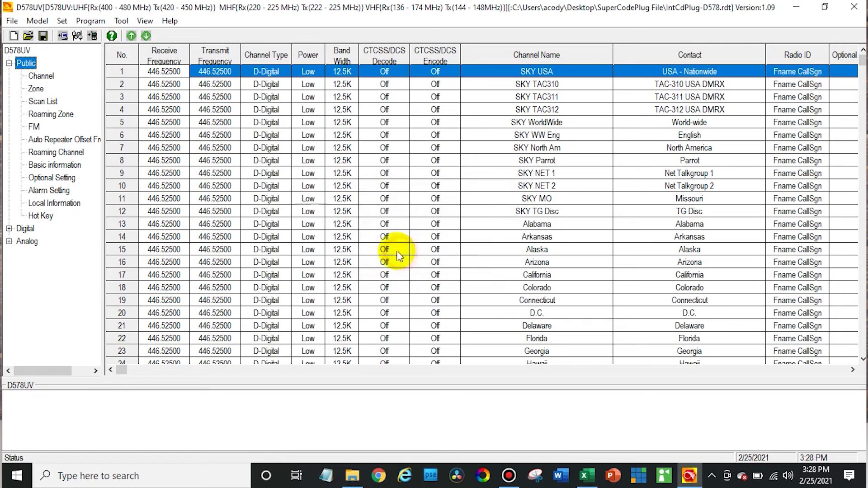
Write the codeplug to the radio, excluding the Digital Contact List
{"action": "left_click", "coordinate": [93, 35]}
{"action": "left_click", "coordinate": [445, 280]}
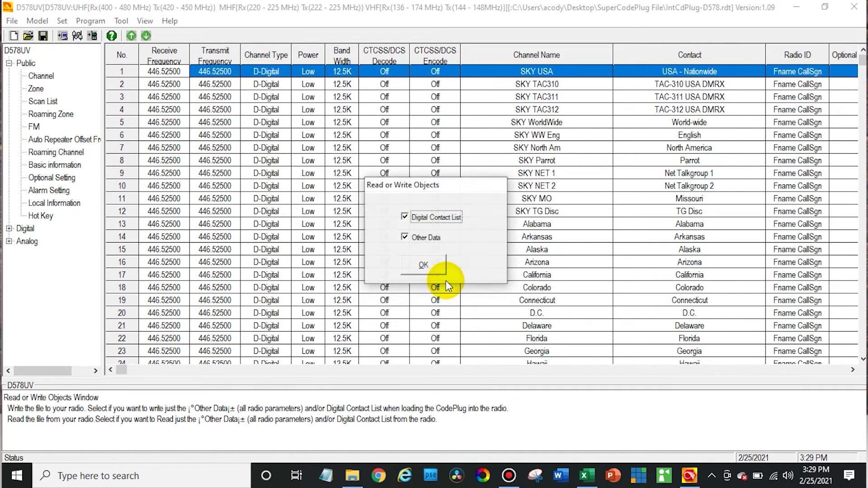
{"action": "left_click", "coordinate": [452, 219]}
{"action": "left_click", "coordinate": [423, 261]}
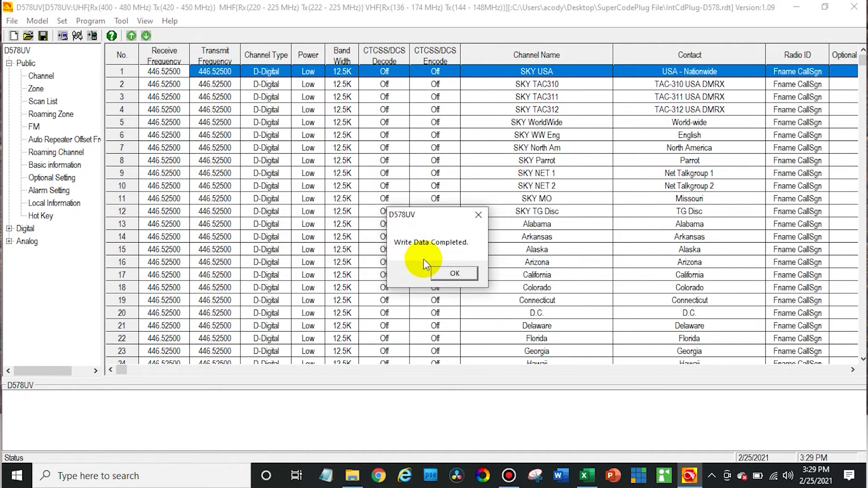
{"action": "left_click", "coordinate": [444, 270]}
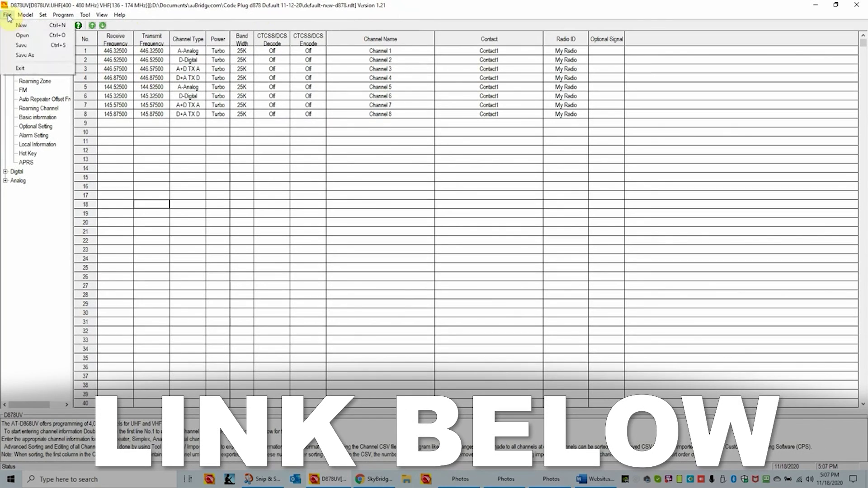
Show Model Information with UHF 400–480 MHz and VHF 136–174 MHz ranges
{"action": "left_click", "coordinate": [26, 14]}
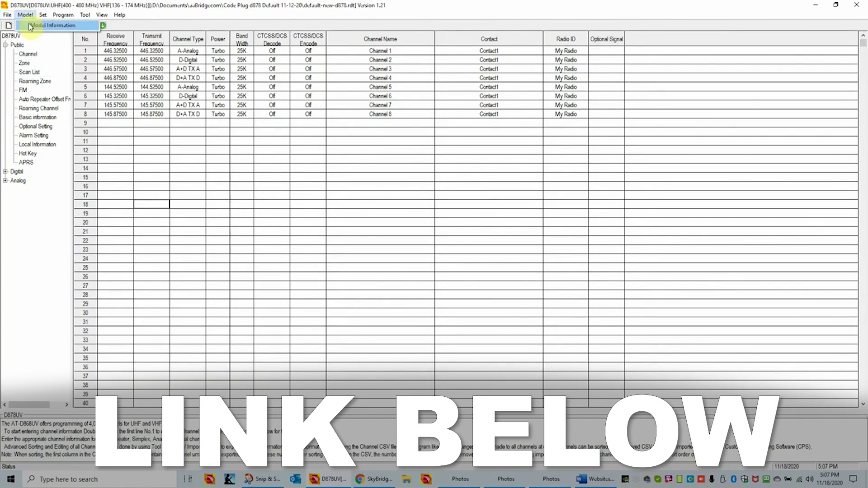
{"action": "left_click", "coordinate": [30, 26]}
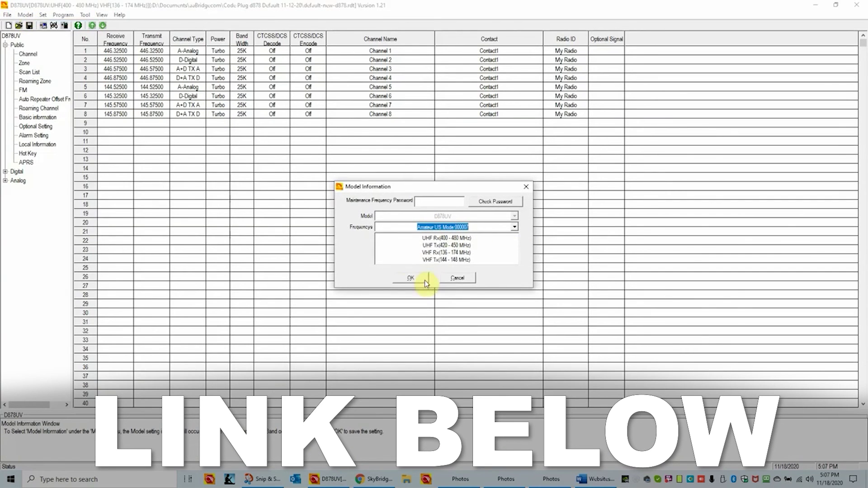